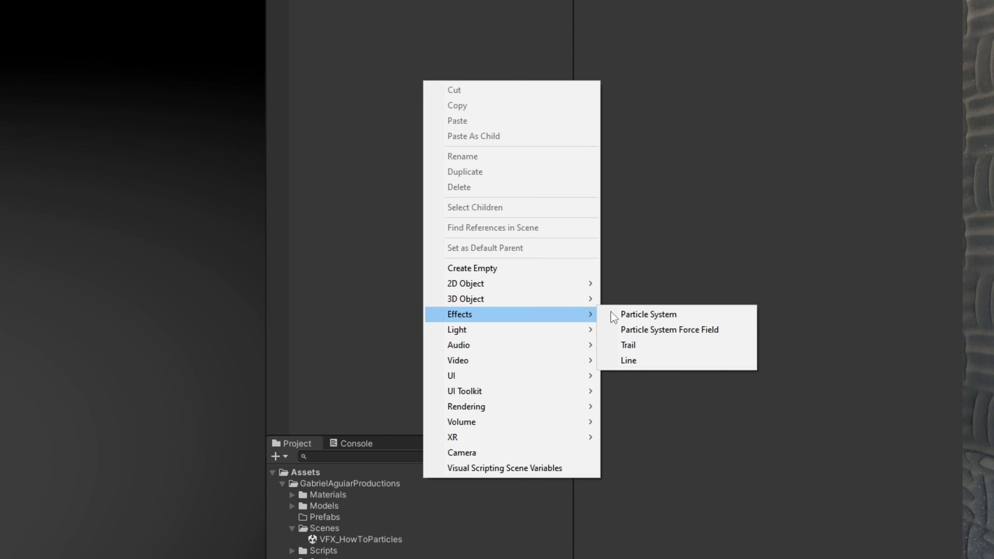
Create a new Particle System from GameObject > Effects, emitting white particles upward
click(650, 313)
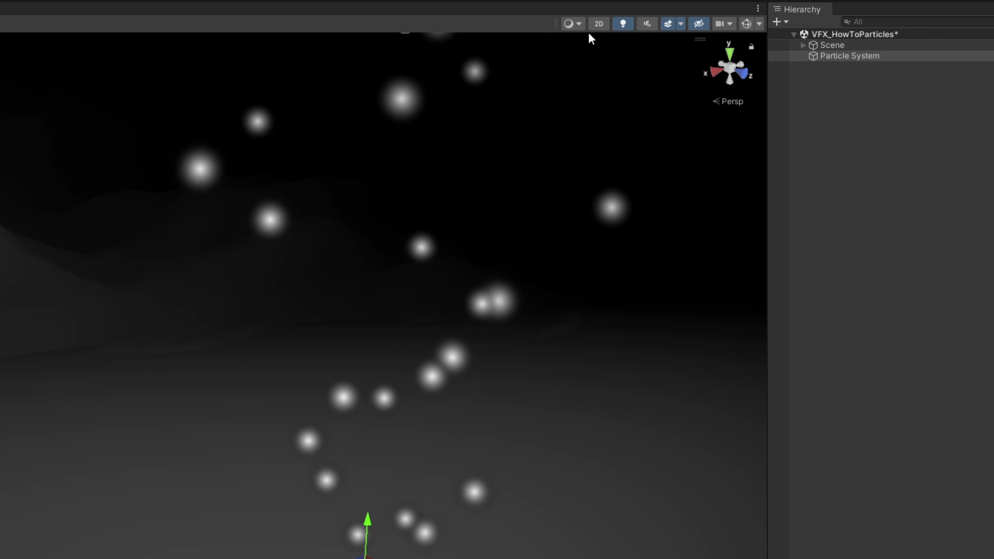
Switch the Scene view to Shaded Wireframe and tilt the view down onto the particles
click(579, 25)
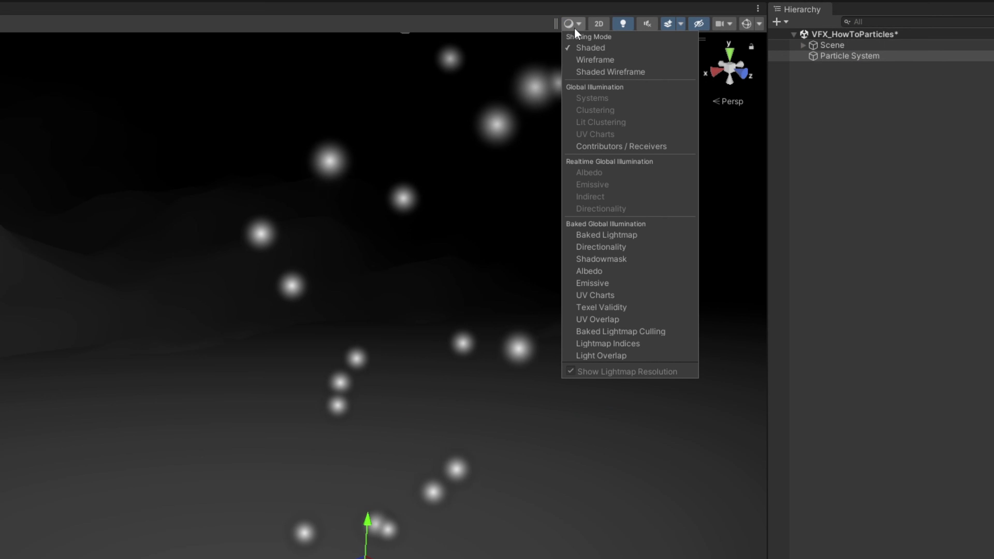
click(591, 71)
click(640, 478)
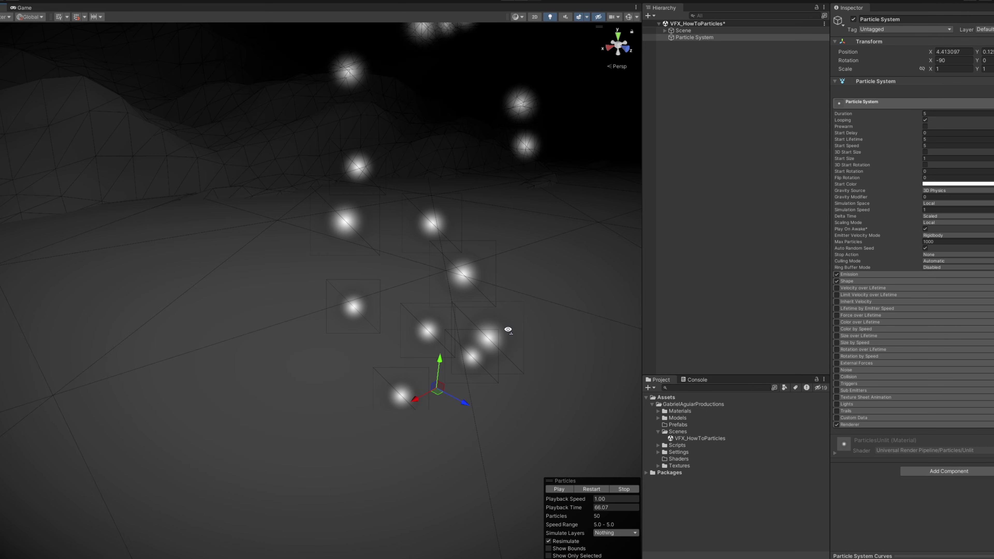
right_drag(508, 329, 282, 348)
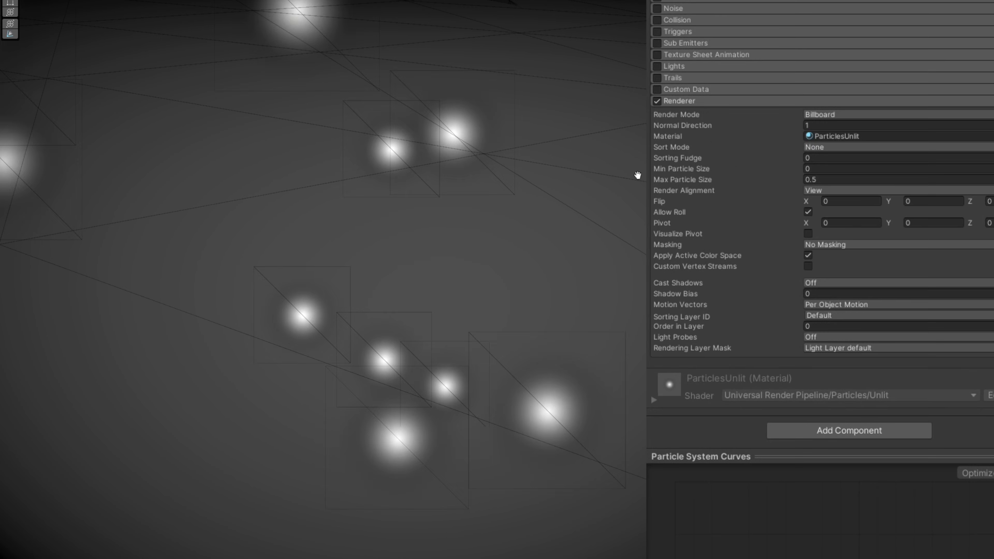
right_drag(421, 168, 332, 202)
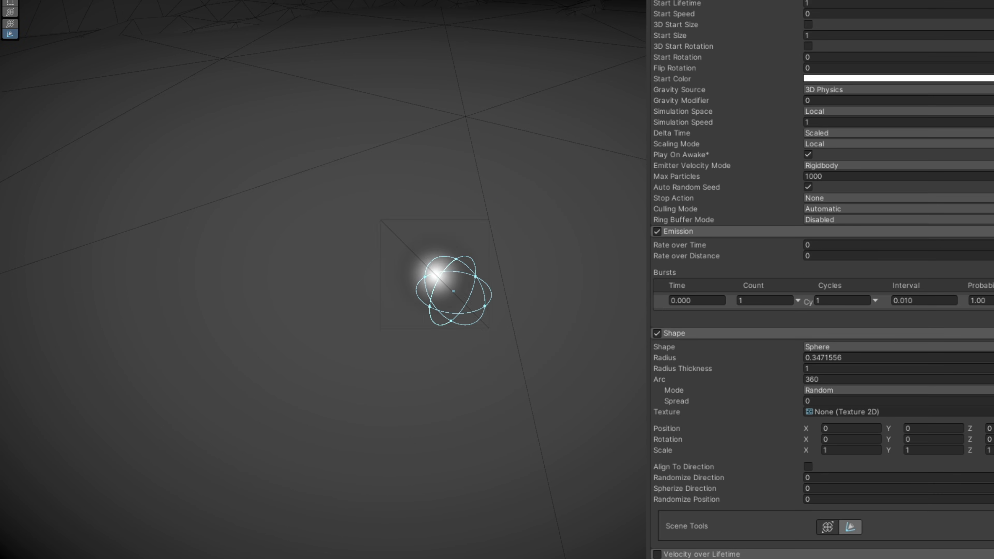
Make particles emit from a Box shape volume and replay the burst to check it
click(849, 347)
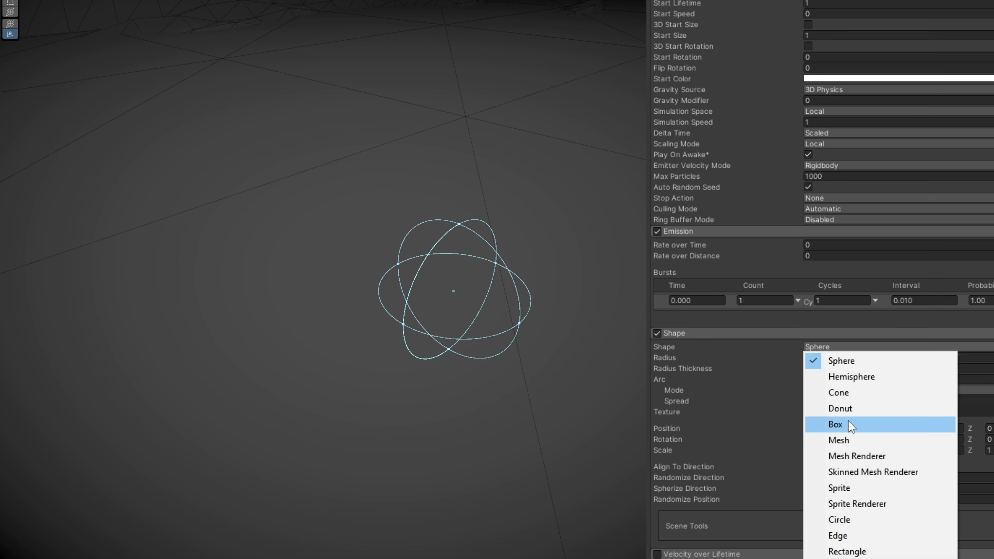
click(847, 423)
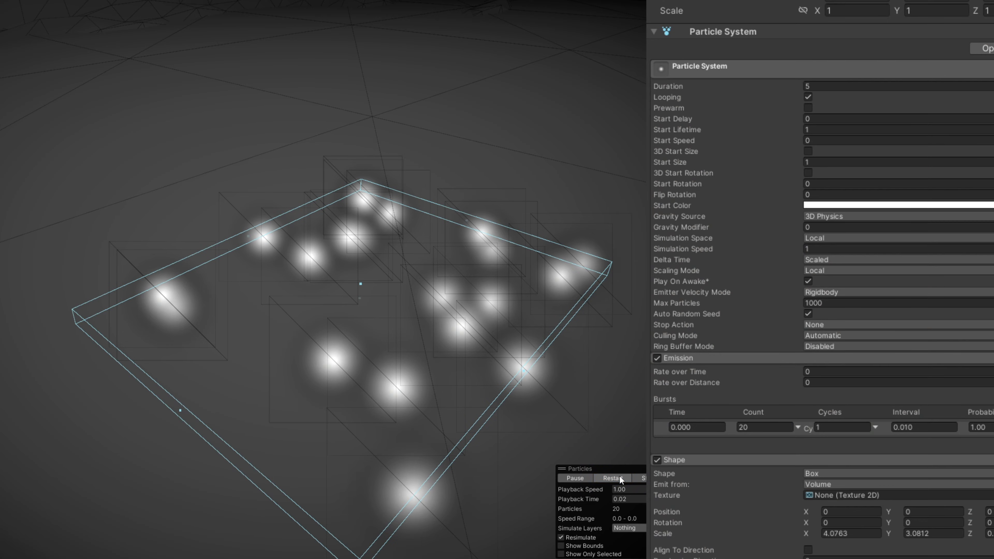
click(620, 476)
click(617, 477)
click(613, 478)
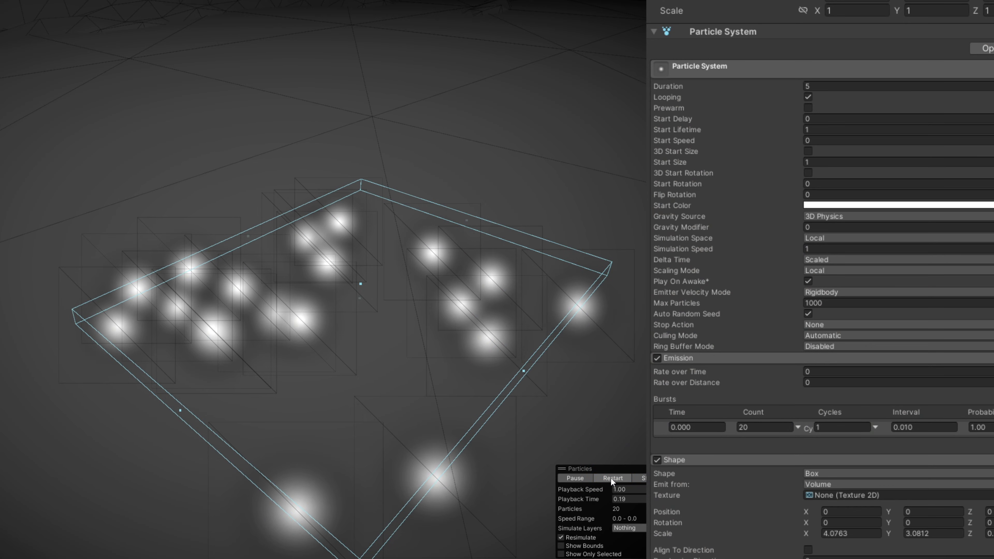
click(610, 477)
Set Rate over Time to 20 and give the particles a cyan start colour
click(877, 370)
text(20)
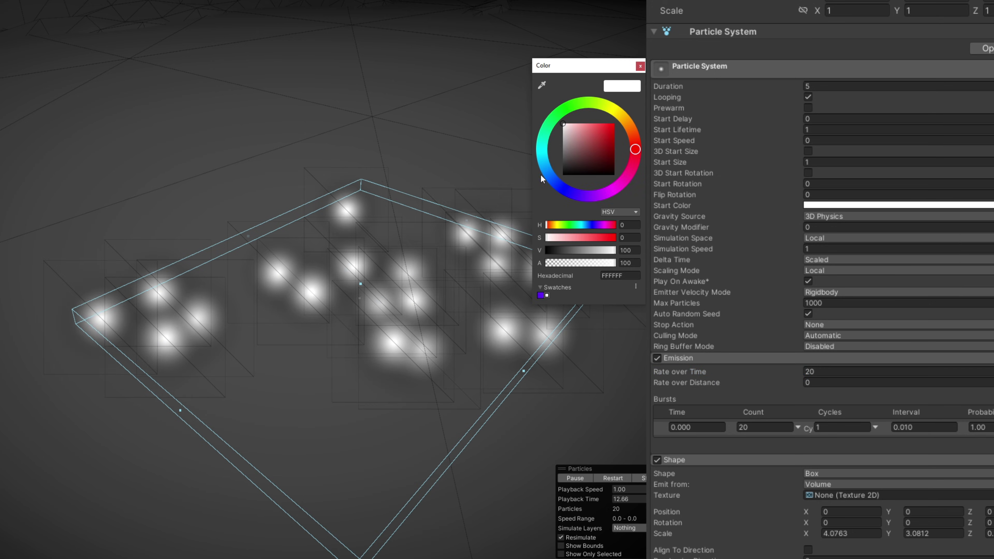
click(544, 166)
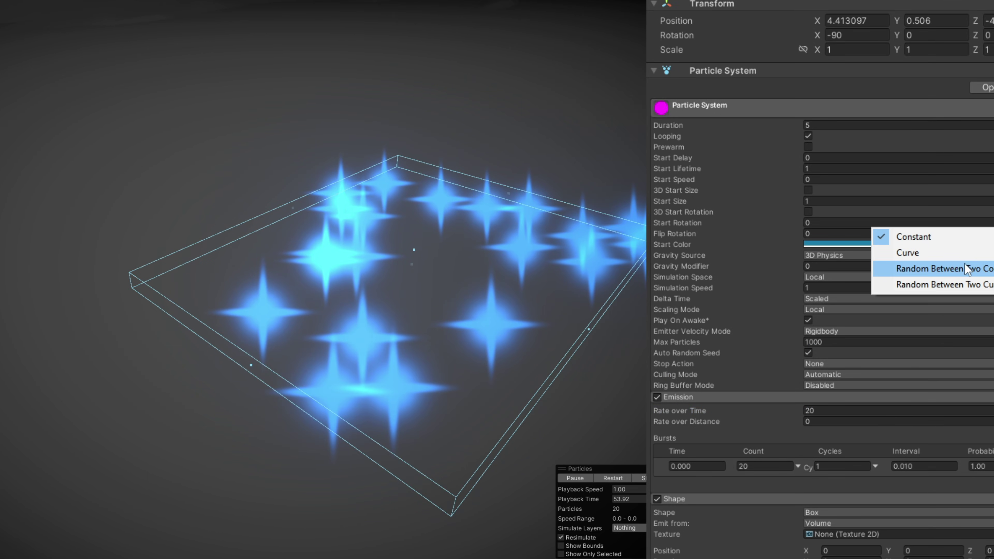
Randomize Start Rotation between two constants, 0 to 360
click(965, 268)
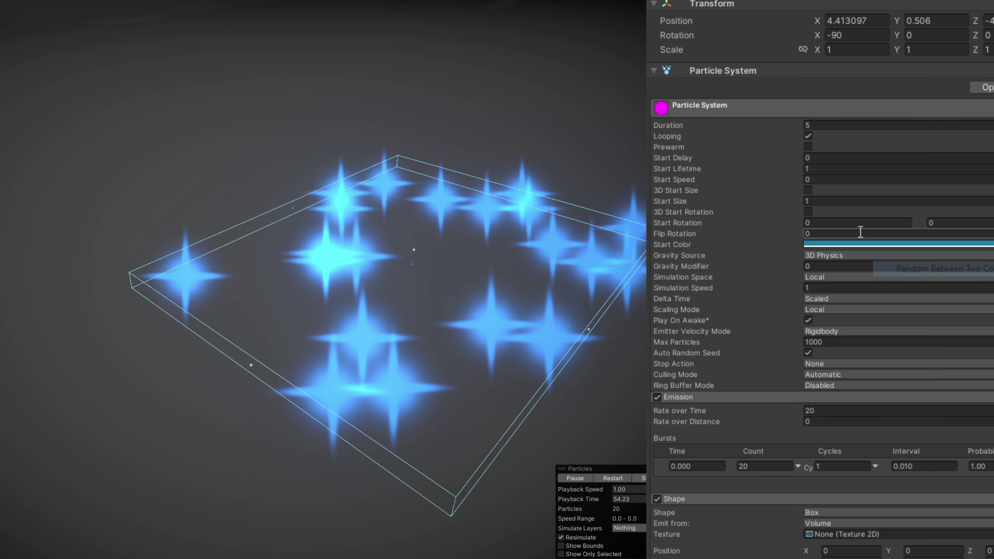
click(849, 223)
text(360)
click(942, 223)
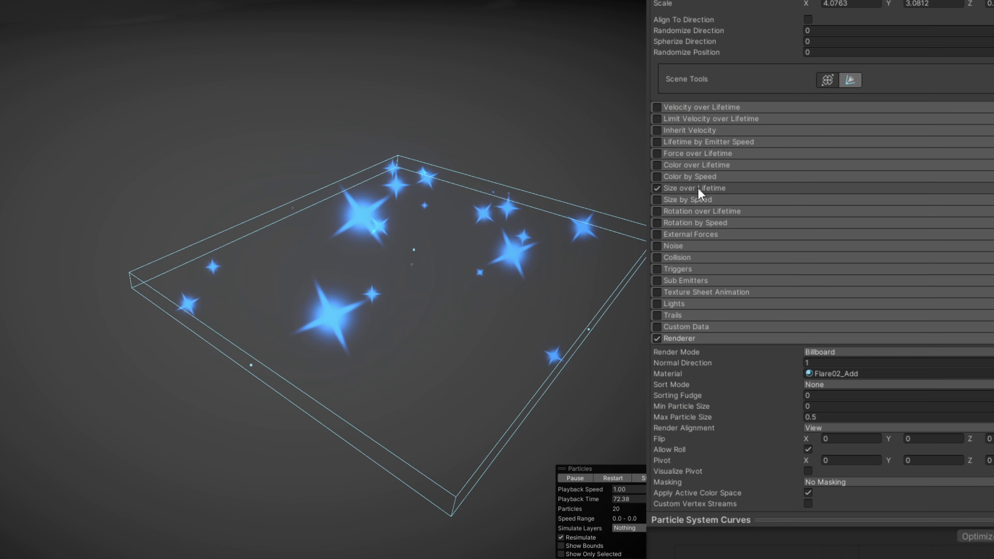
Expand the over-lifetime settings and reposition the view on the burst explosion demo
click(698, 188)
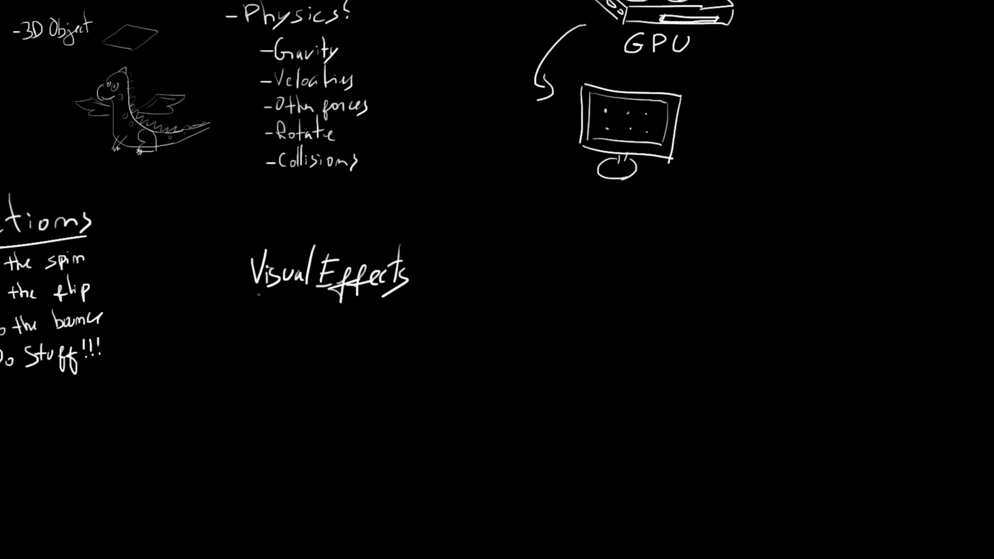
drag(258, 294, 373, 292)
drag(291, 470, 413, 475)
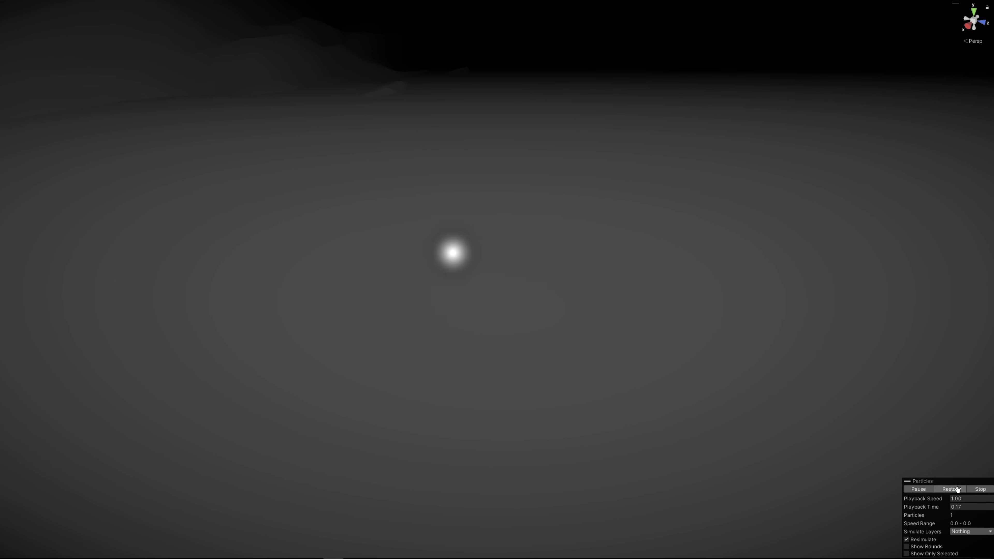
click(957, 489)
click(950, 489)
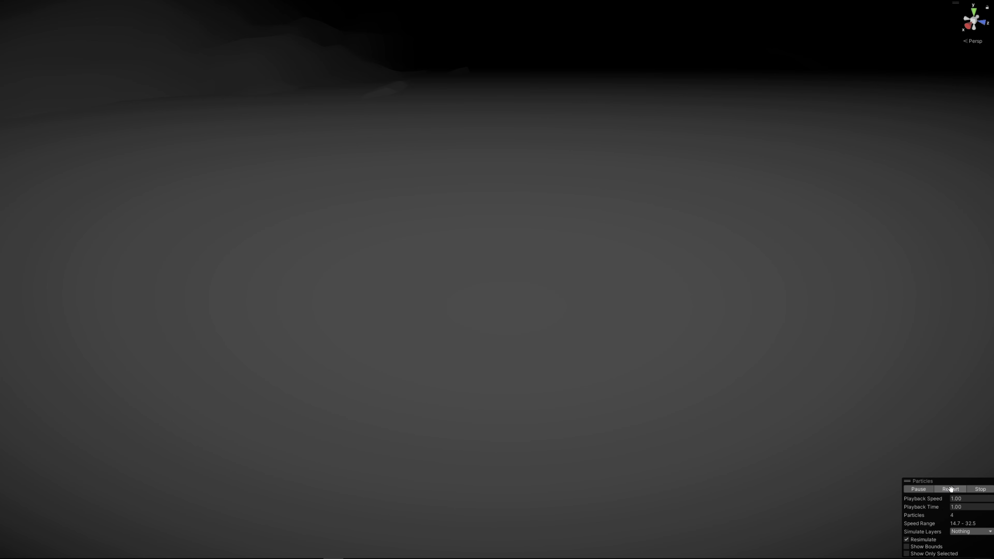
click(951, 488)
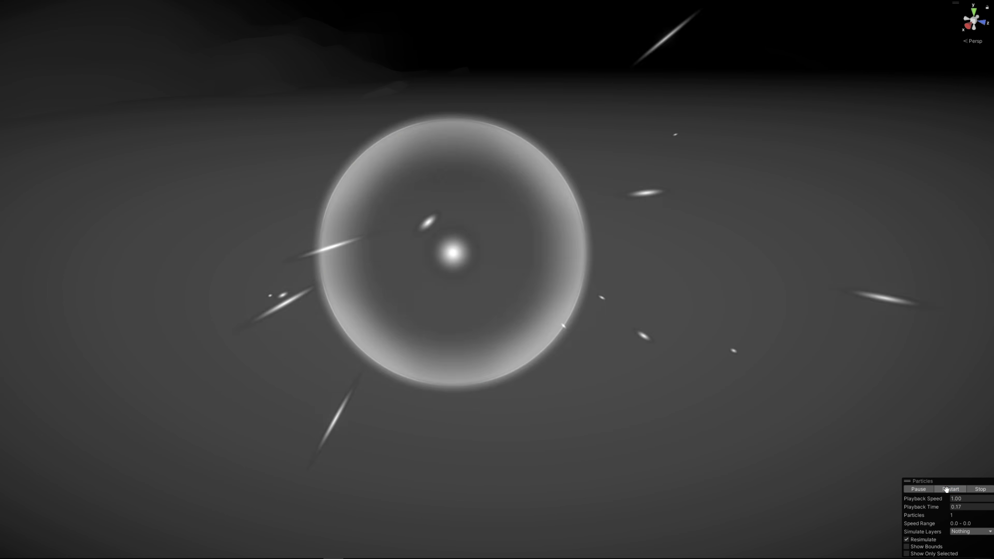
click(950, 489)
click(946, 489)
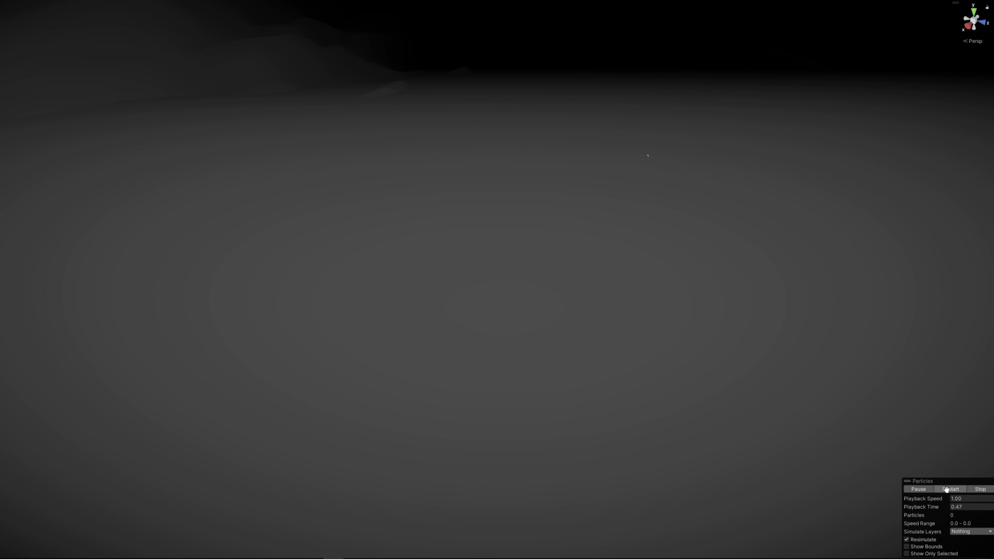
click(946, 488)
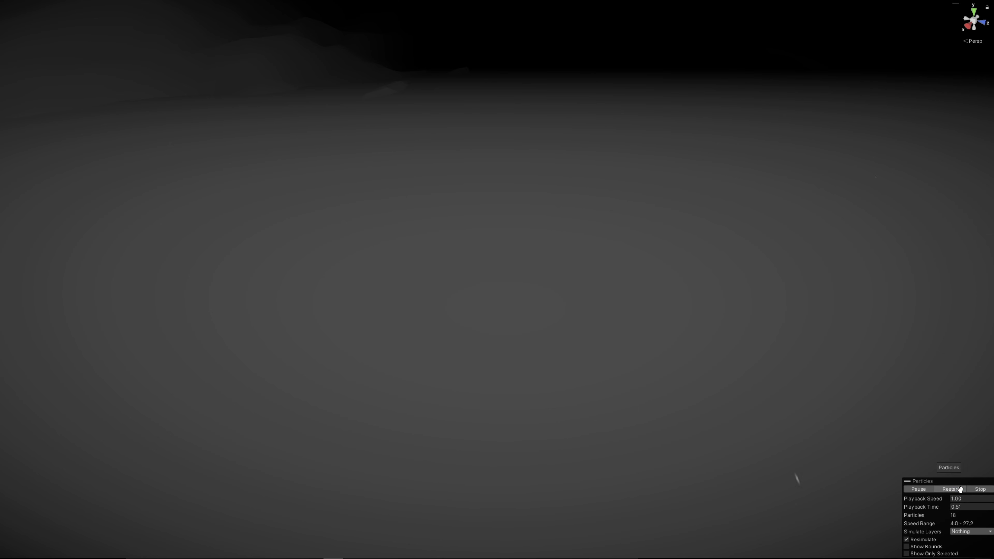
click(957, 489)
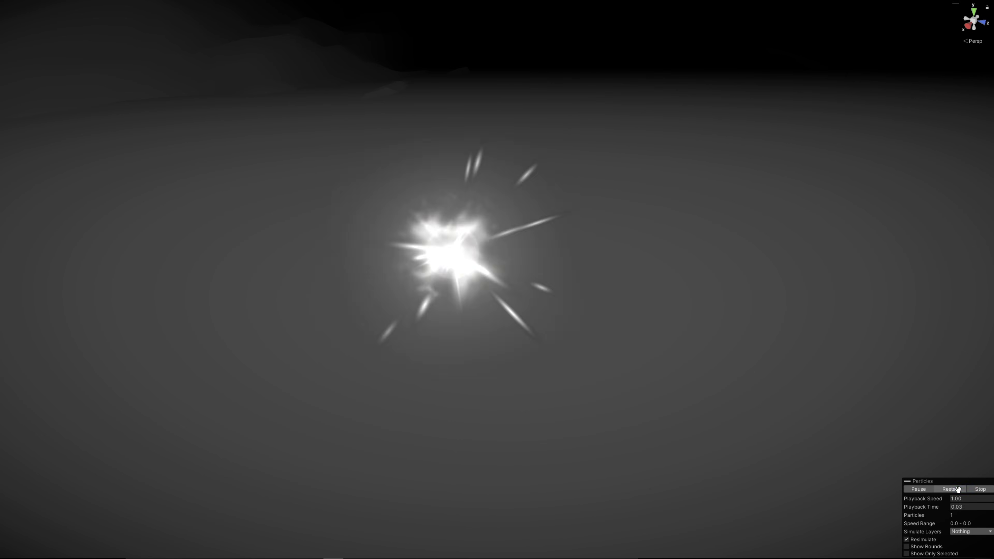
click(955, 489)
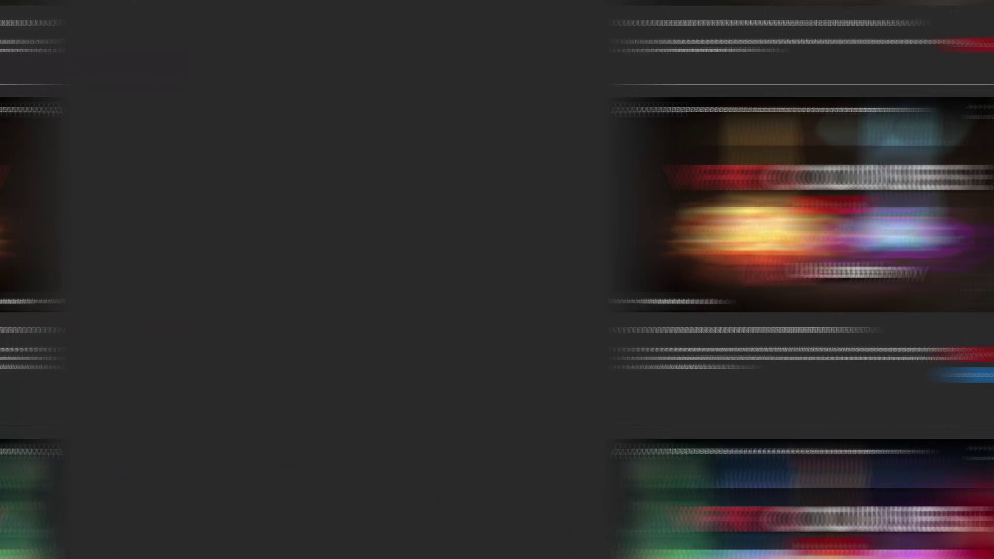
scroll(842, 330, up, 3)
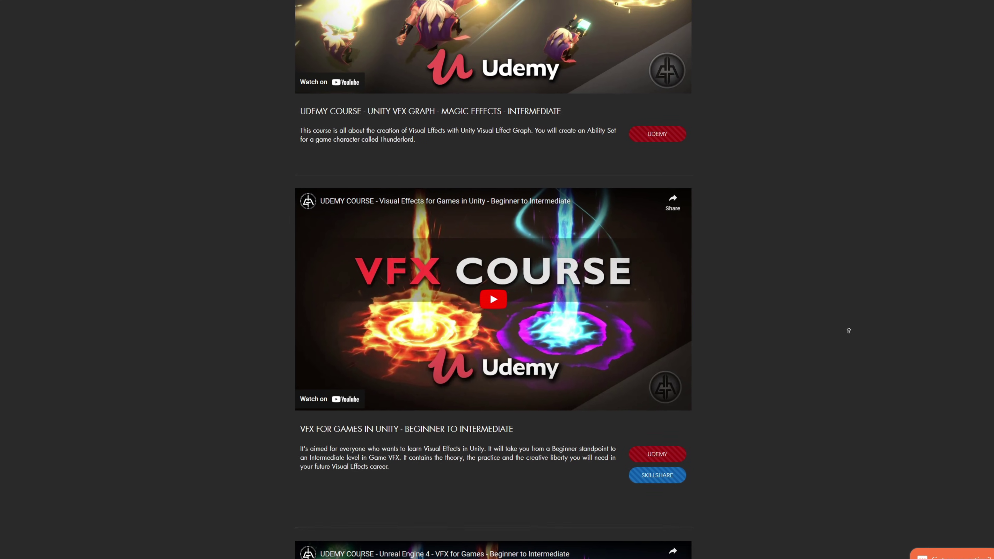
scroll(853, 331, up, 4)
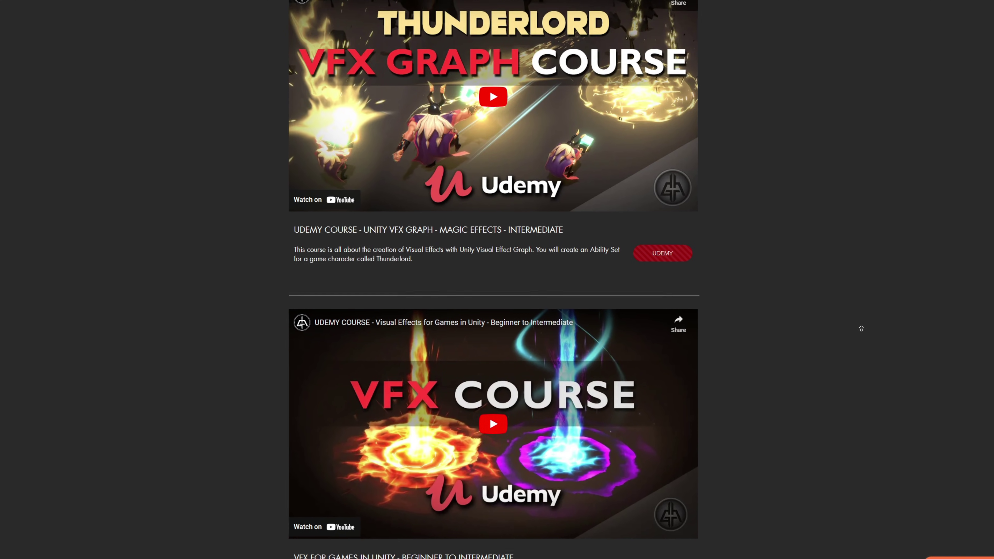
scroll(868, 326, up, 5)
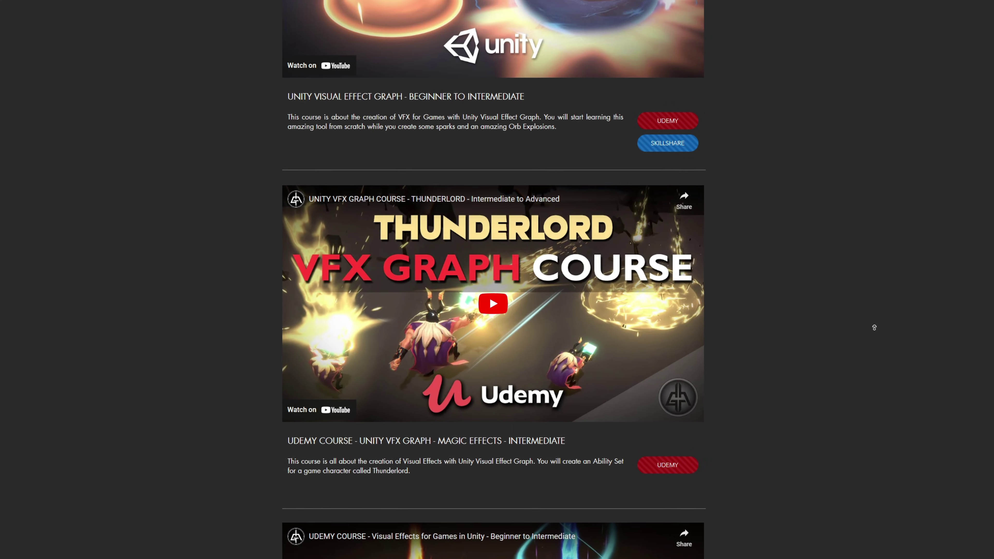
scroll(880, 328, up, 2)
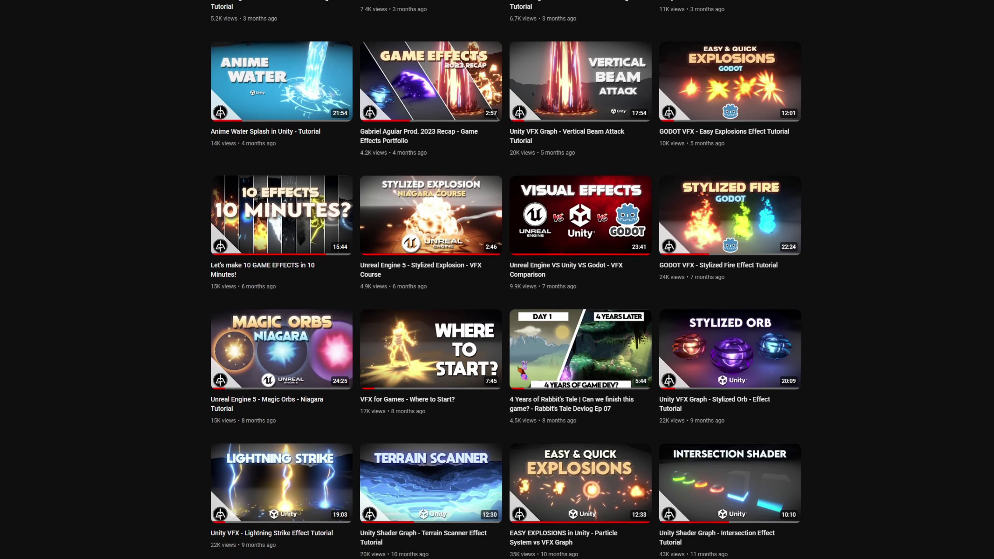
scroll(497, 280, down, 20)
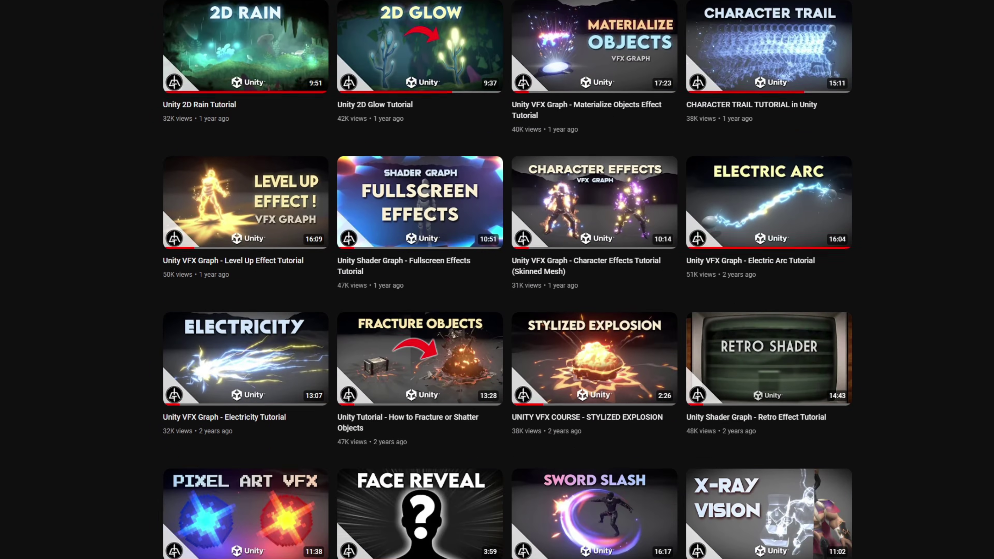
scroll(508, 279, down, 20)
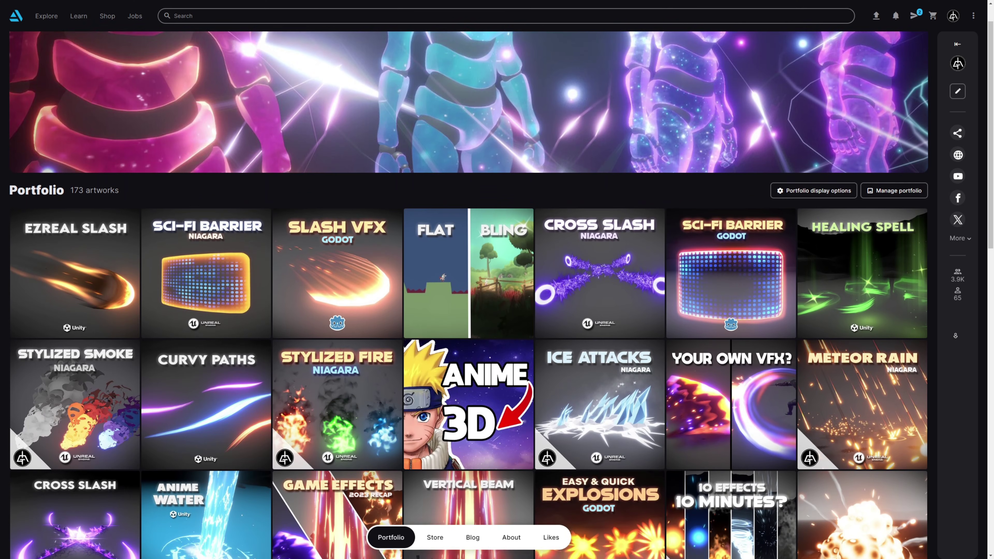
Scroll down through the portfolio and the creator's Patreon list of recent posts
scroll(497, 289, down, 9)
scroll(497, 290, down, 18)
scroll(497, 289, down, 18)
scroll(497, 290, down, 18)
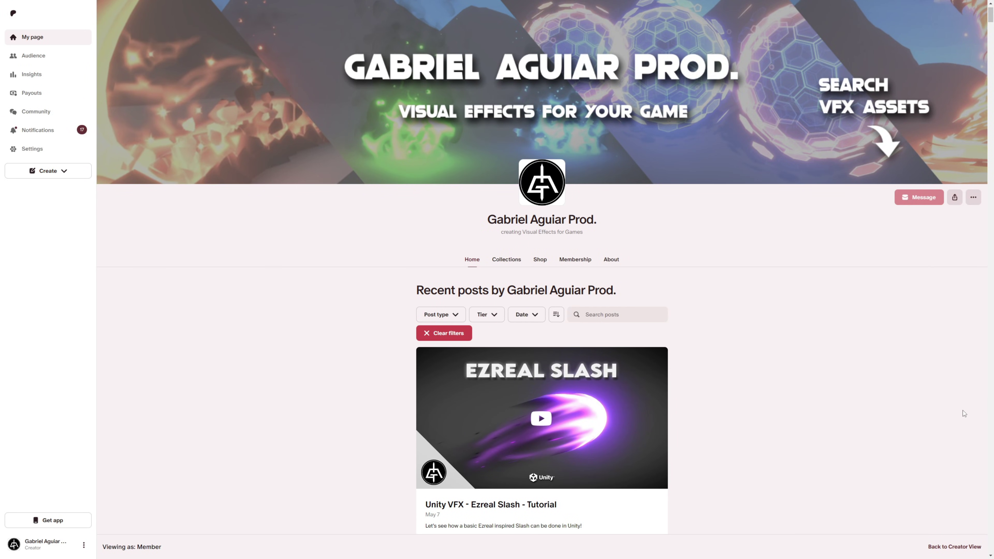
scroll(963, 413, down, 10)
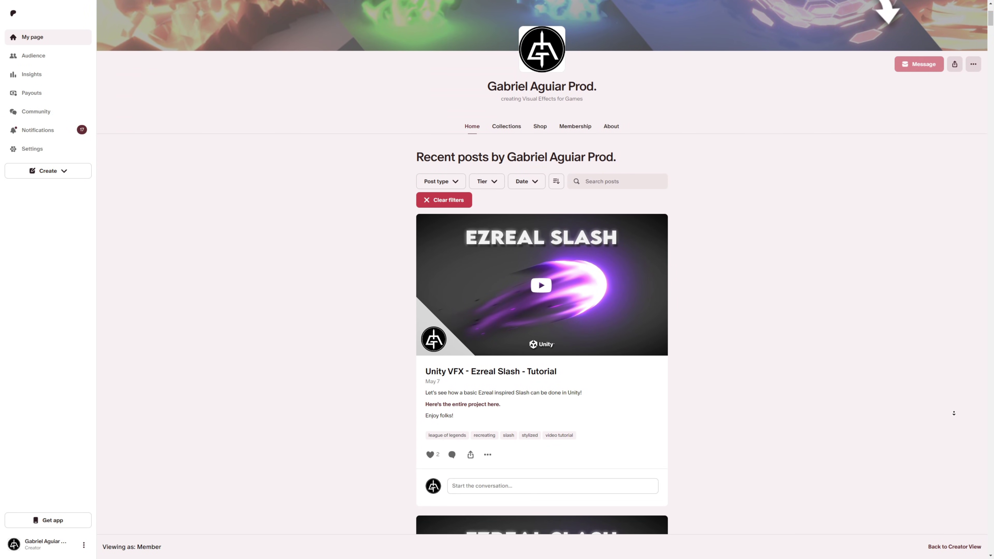